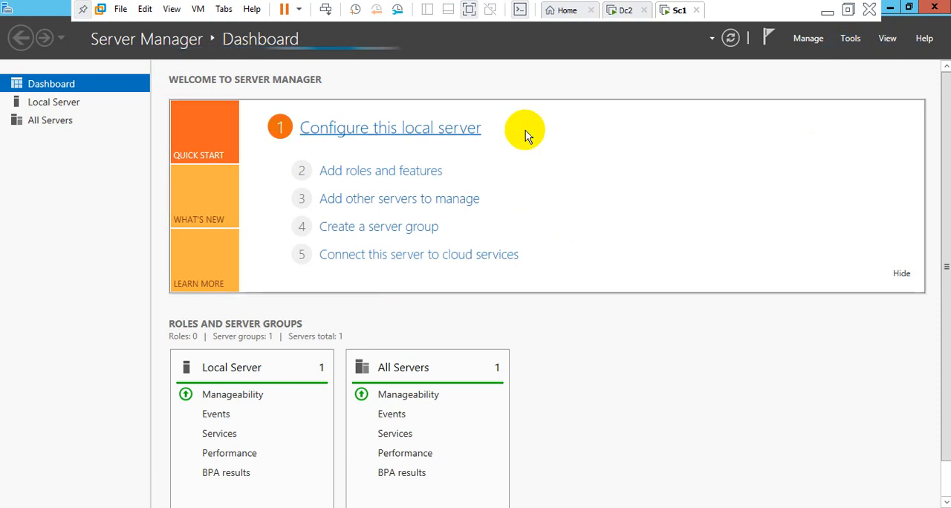
Start the Add Roles and Features Wizard with a role-based or feature-based installation on the local server from the server pool
click(852, 38)
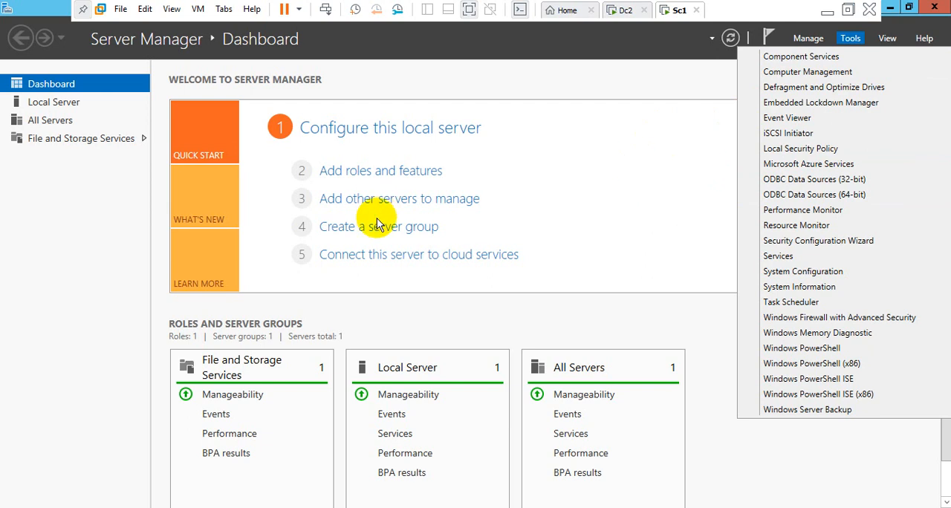
click(371, 177)
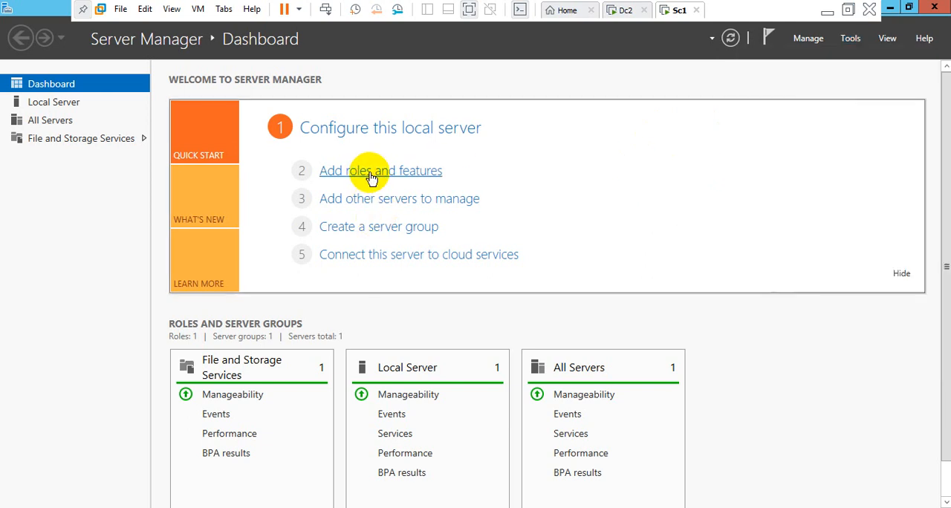
click(371, 178)
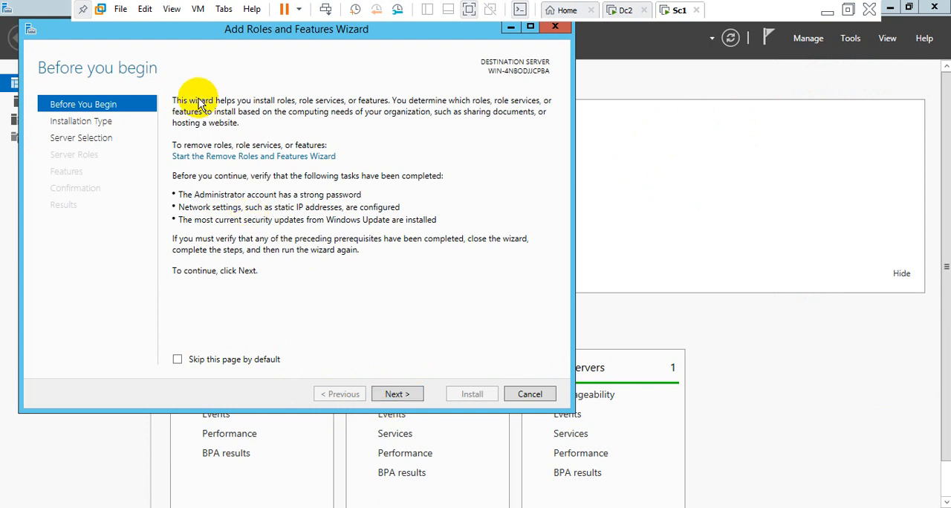
click(398, 394)
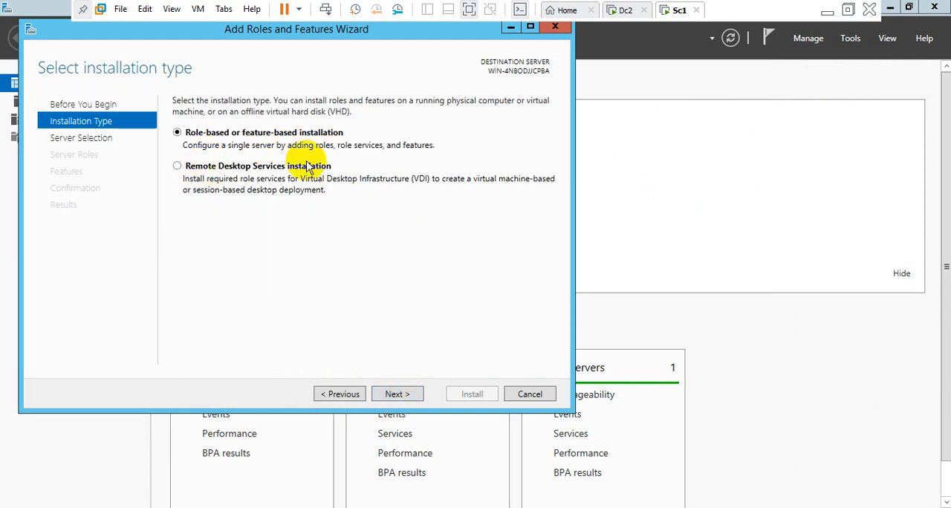
click(399, 401)
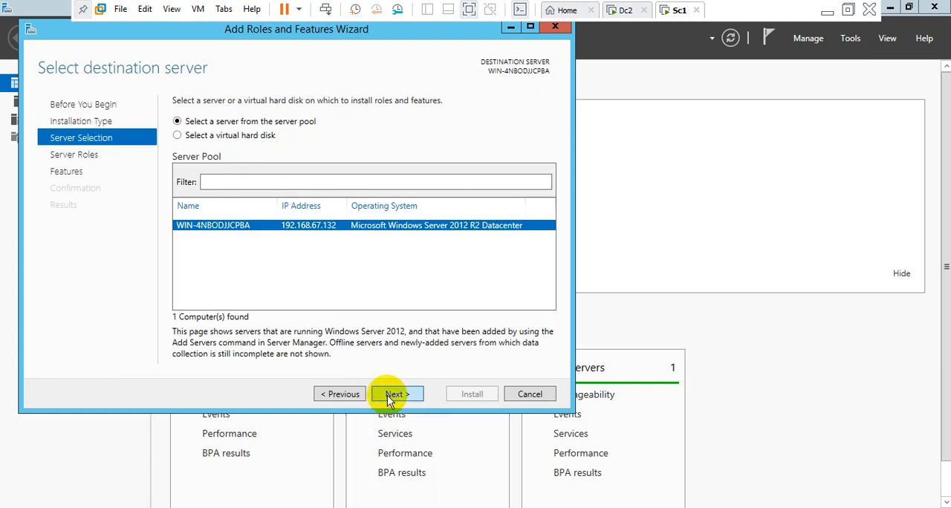
click(387, 396)
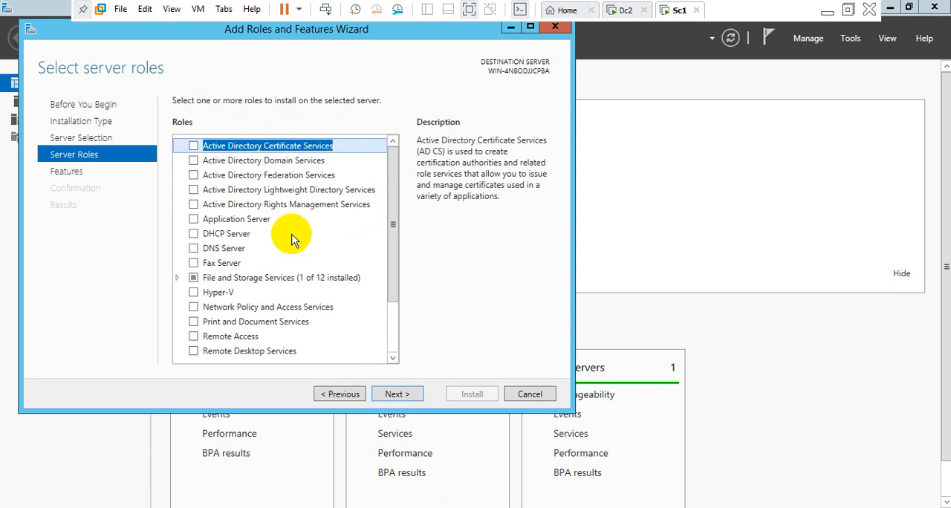
Select the Active Directory Domain Services role together with its required features and management tools
click(237, 161)
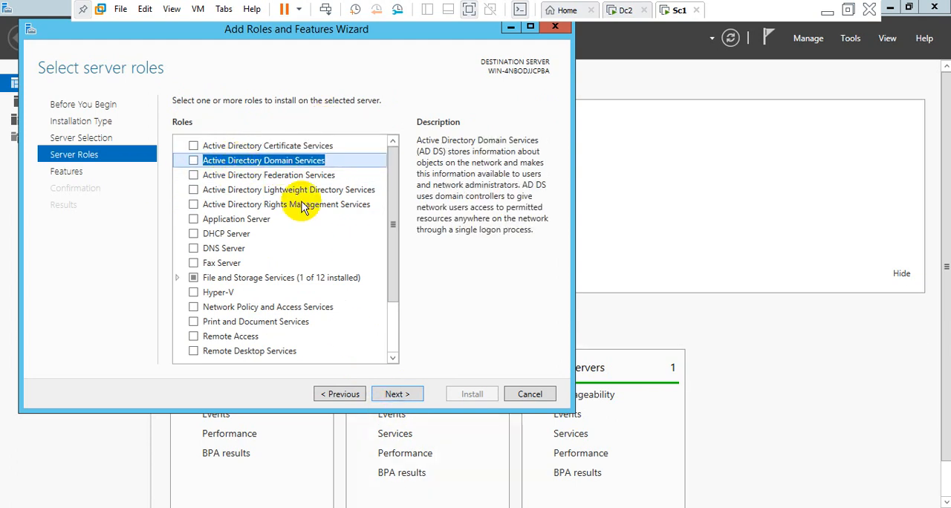
click(194, 162)
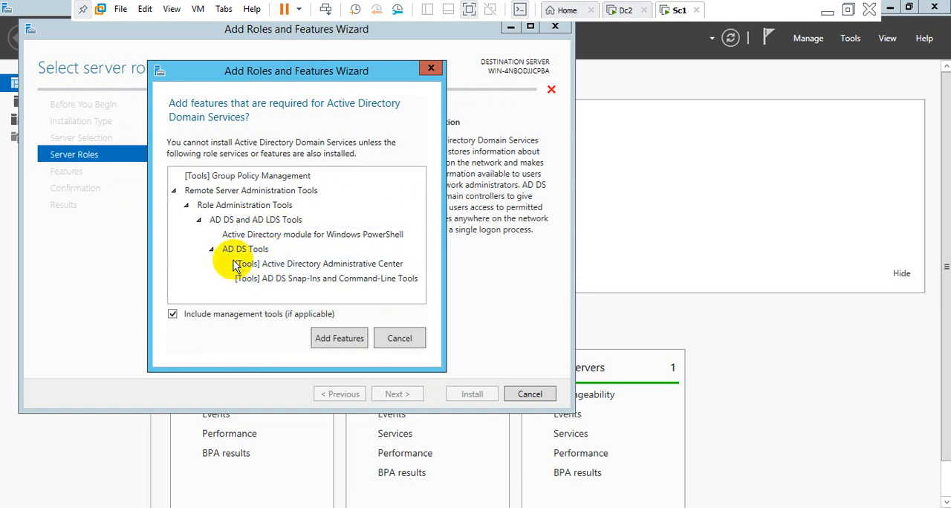
click(340, 339)
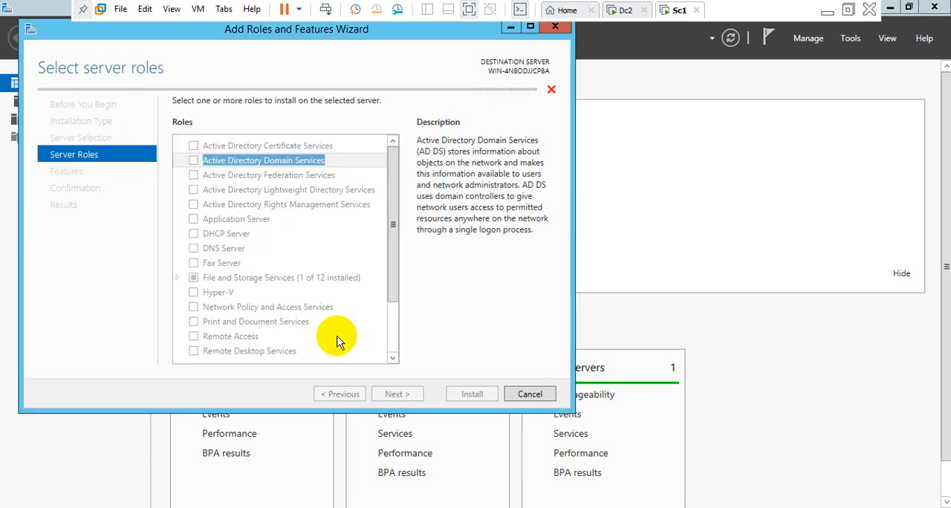
Add the DNS Server role with its management tools, continuing despite the validation results
click(193, 249)
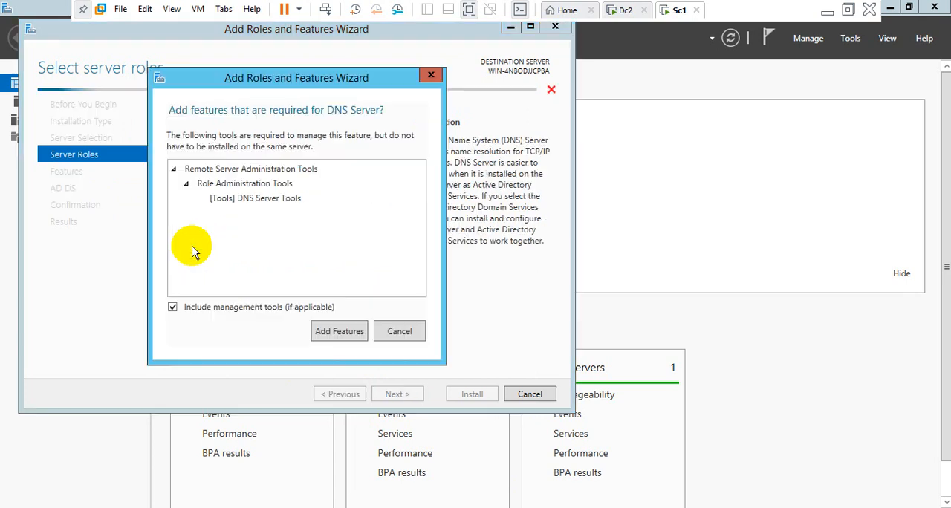
click(340, 336)
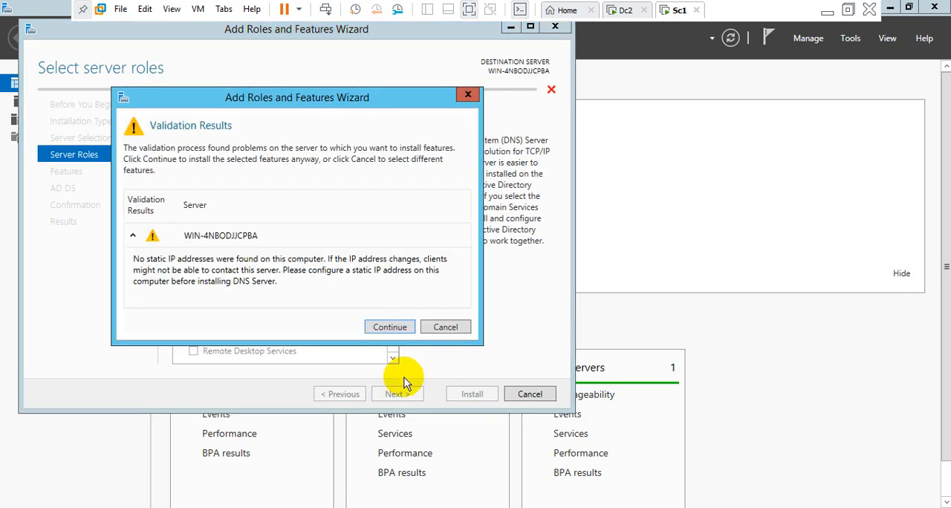
click(388, 329)
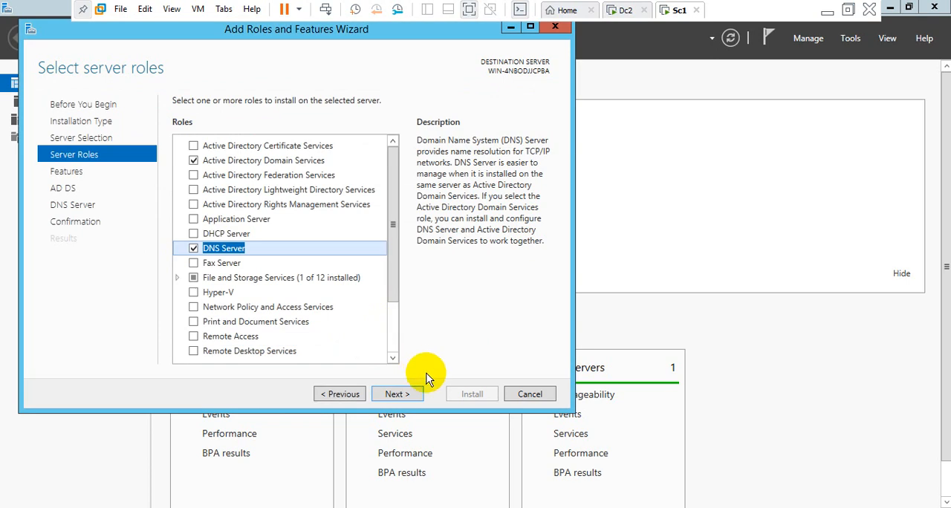
Keep the default feature selection and proceed past the AD DS and DNS Server information to the installation confirmation
click(393, 394)
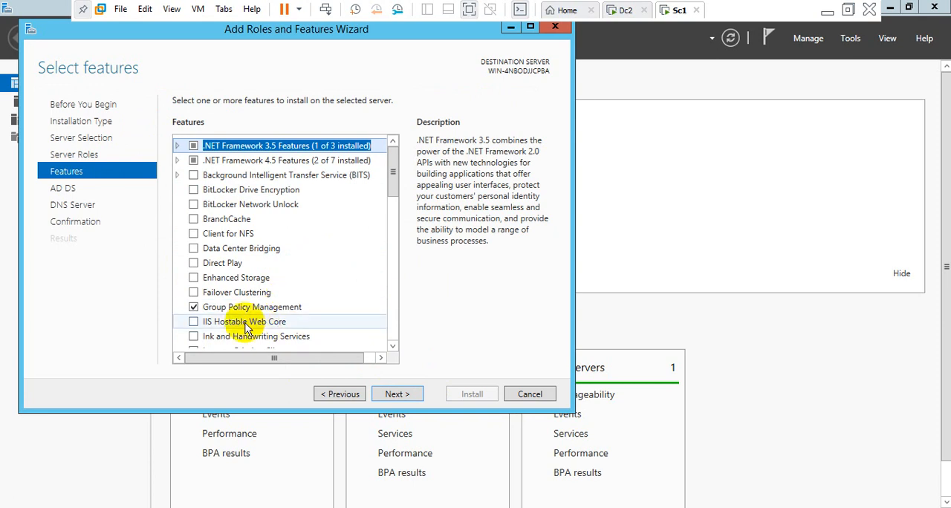
click(395, 395)
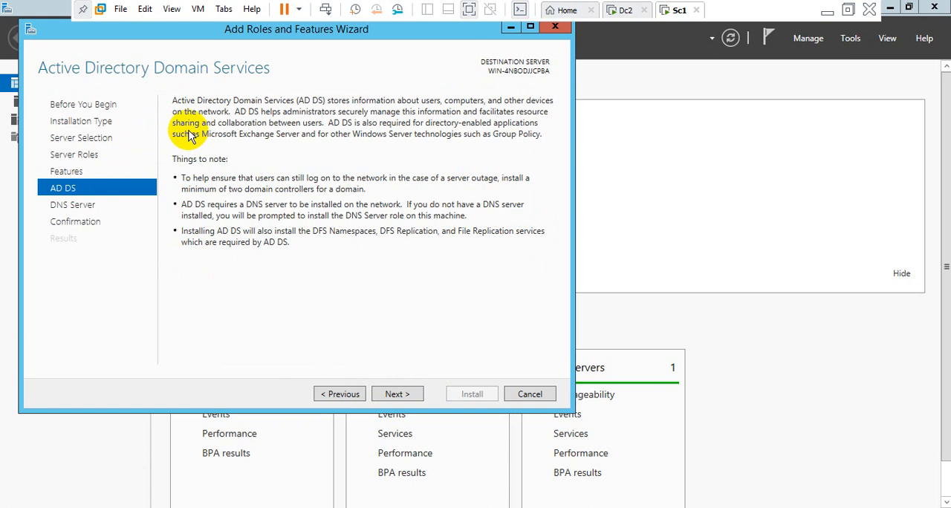
click(398, 396)
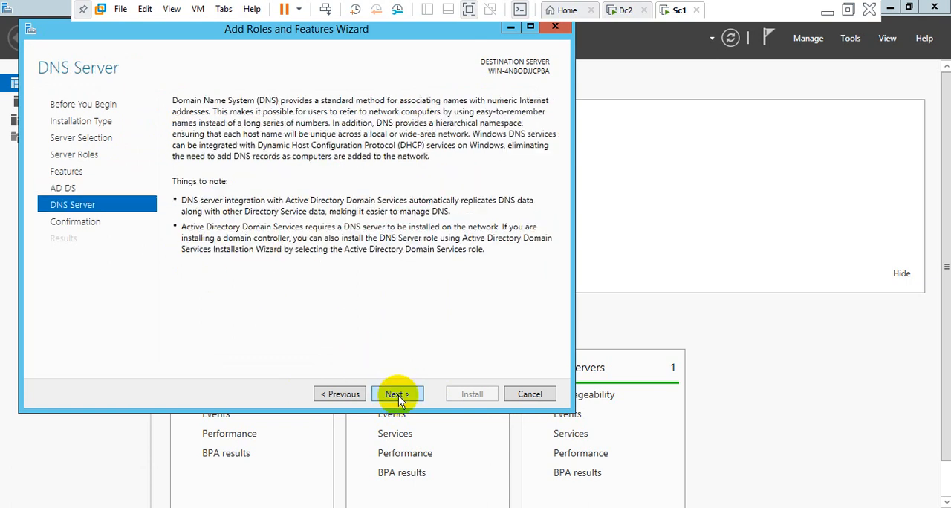
click(399, 394)
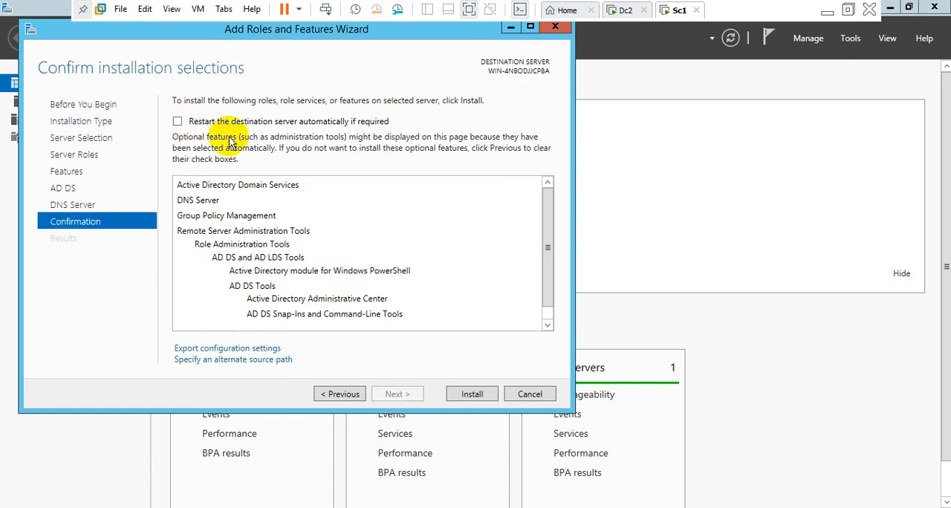
Allow the destination server to restart automatically if required, install the selected roles, and close the wizard
click(177, 121)
click(510, 315)
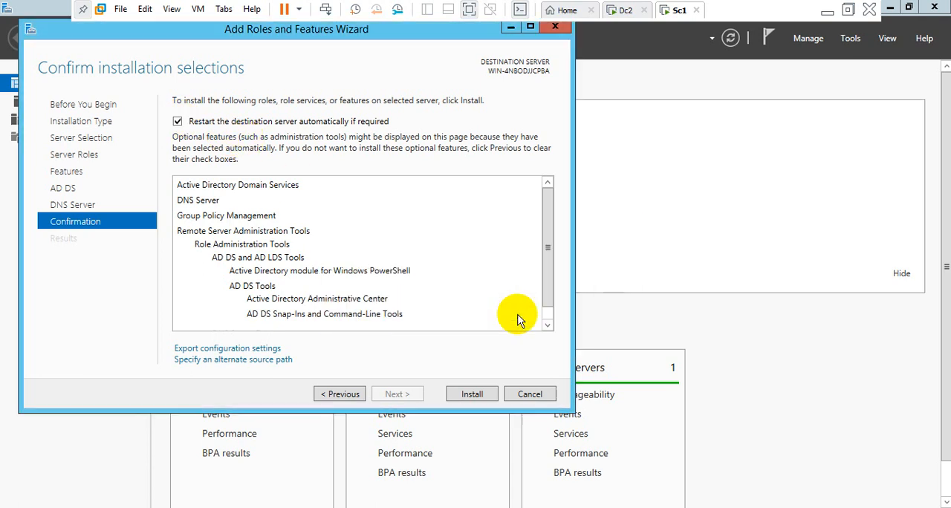
click(473, 395)
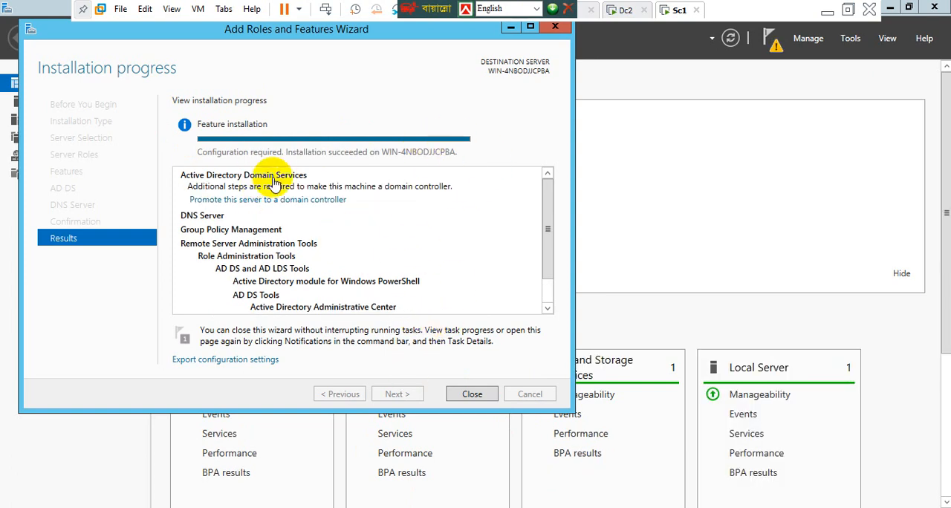
click(471, 394)
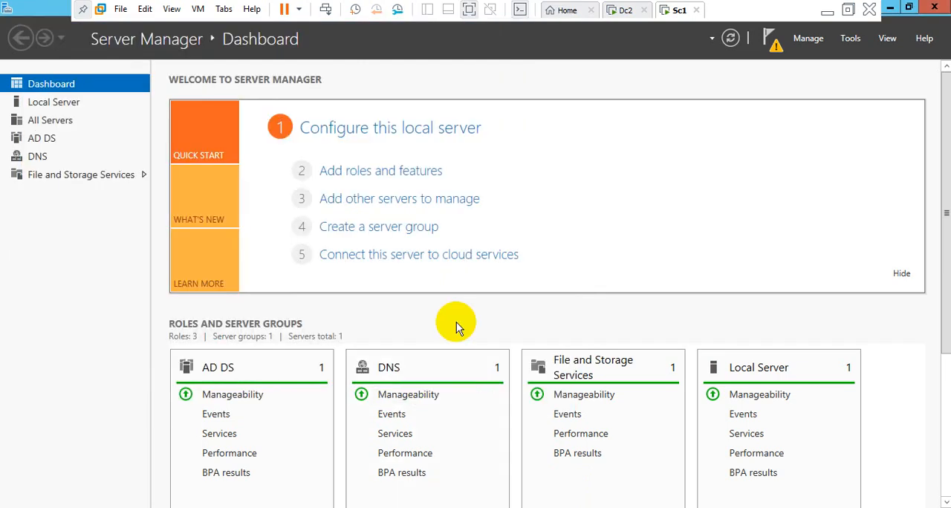
Begin promoting the server to a domain controller by adding a new forest with the root domain name abc.com
click(771, 46)
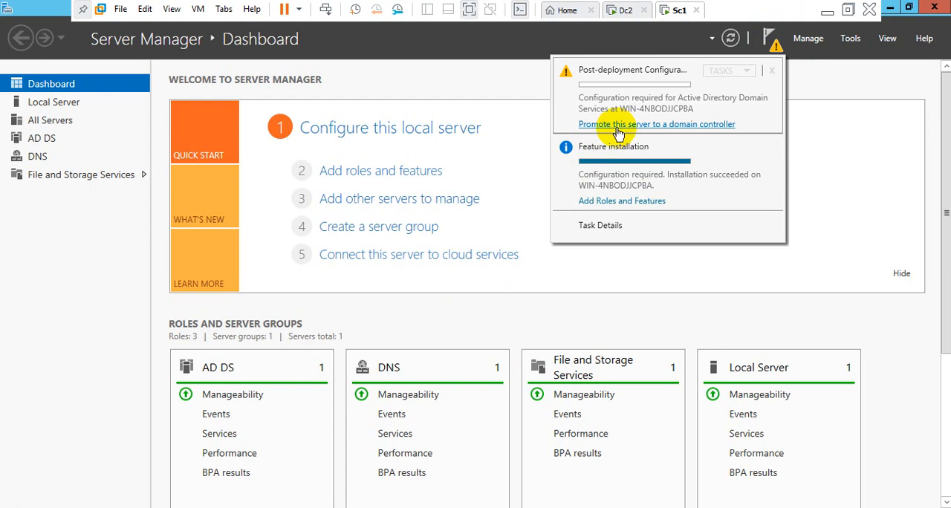
click(698, 125)
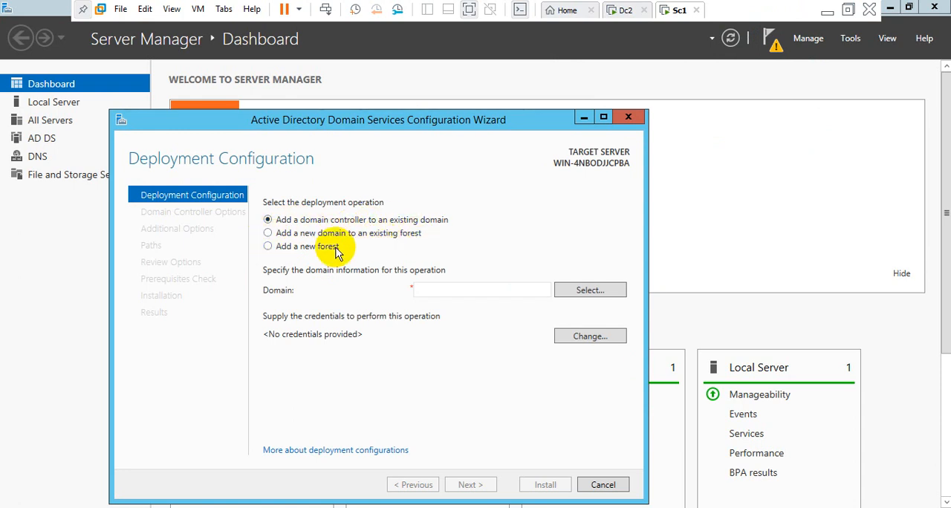
click(283, 250)
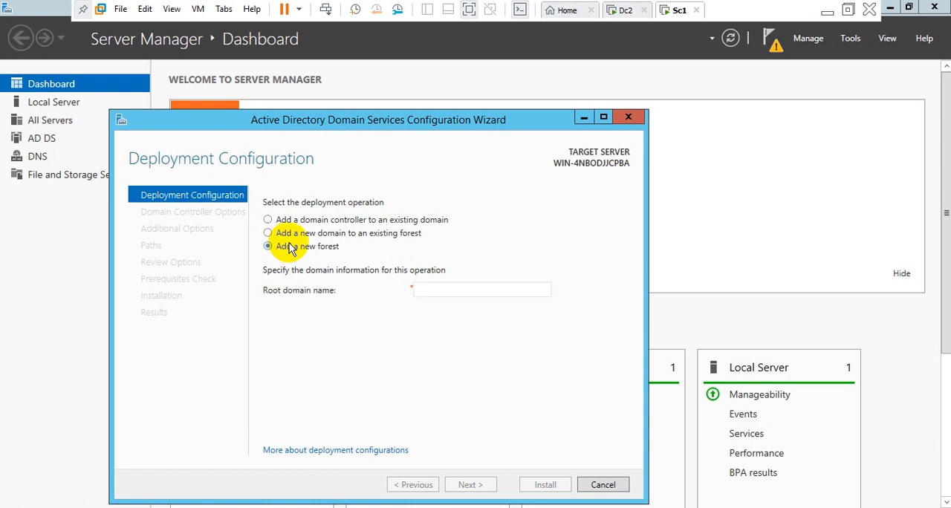
click(429, 288)
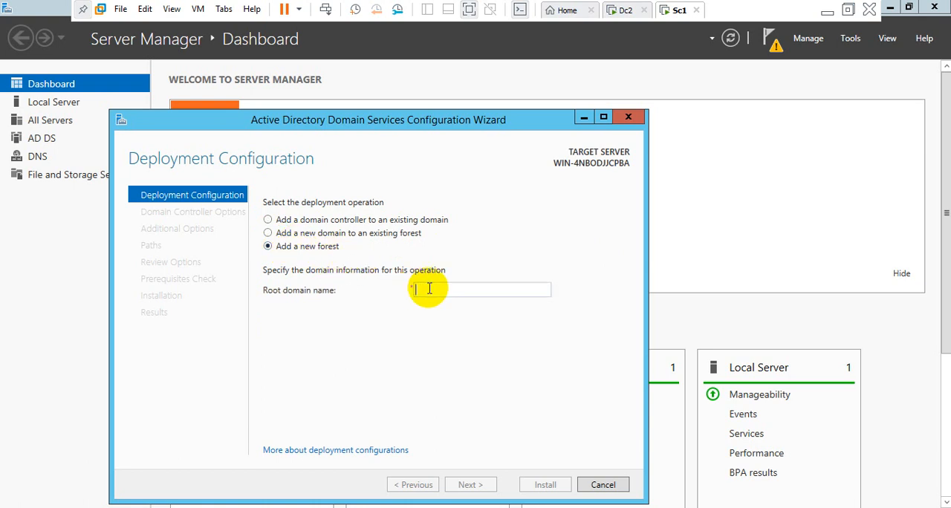
text(a)
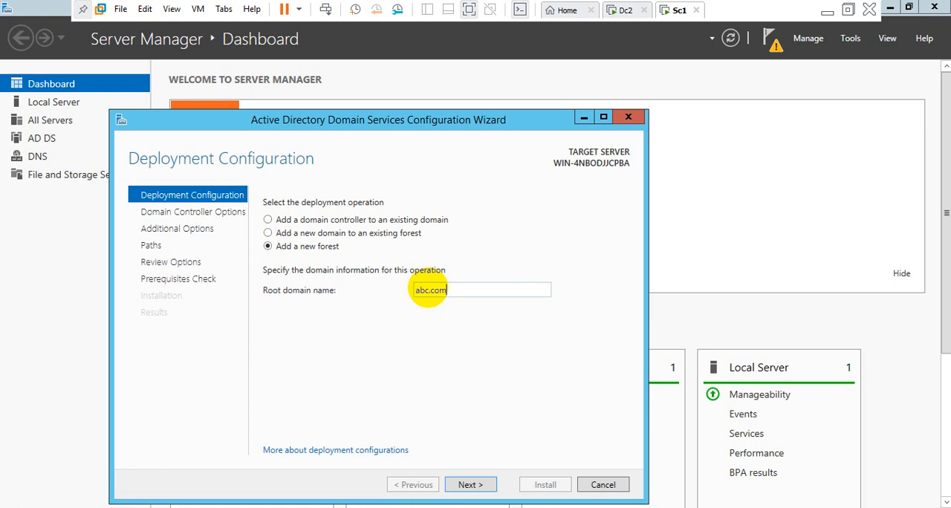
text(bc.com)
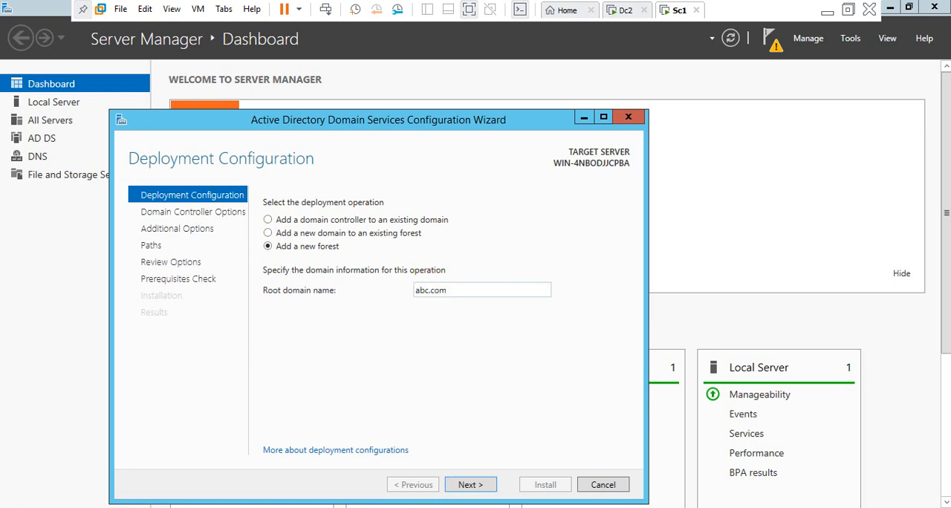
click(470, 486)
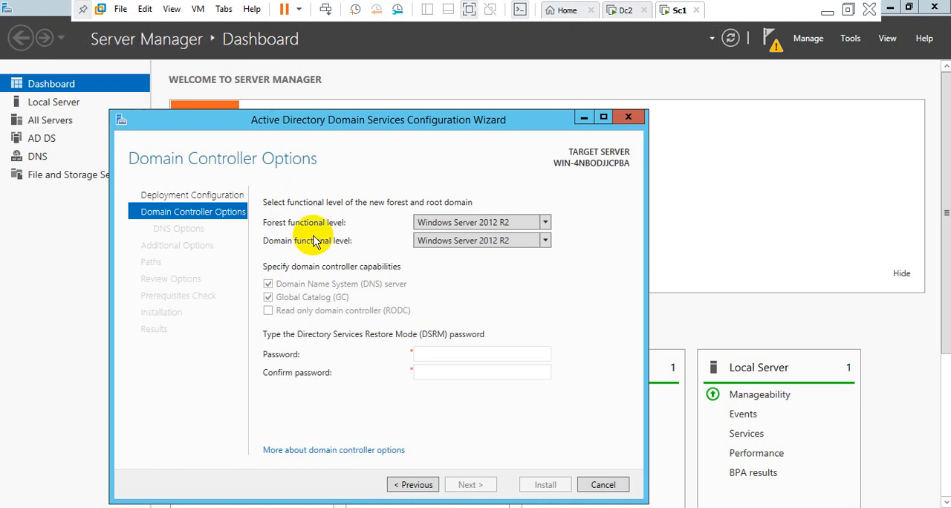
Review the forest functional level choices, keeping Windows Server 2012 R2, and choose Windows Server 2012 R2 as the domain functional level
click(545, 224)
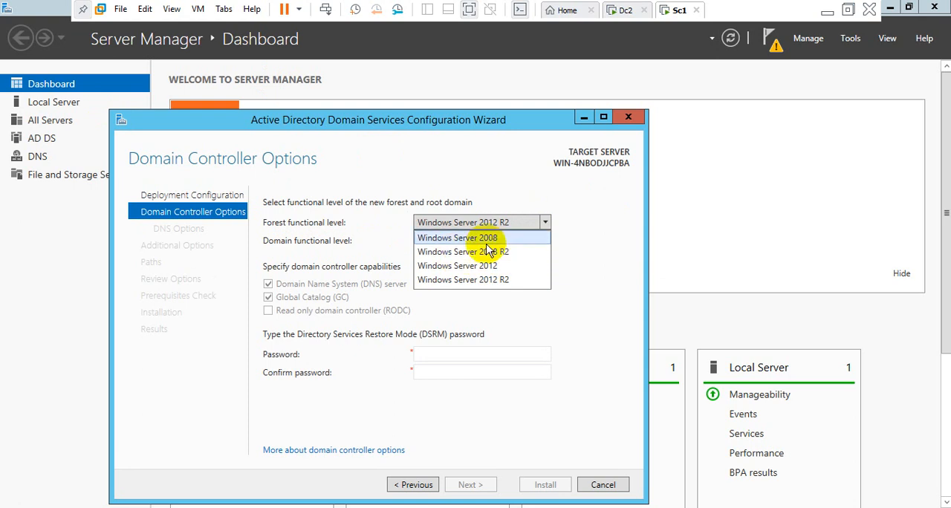
click(635, 259)
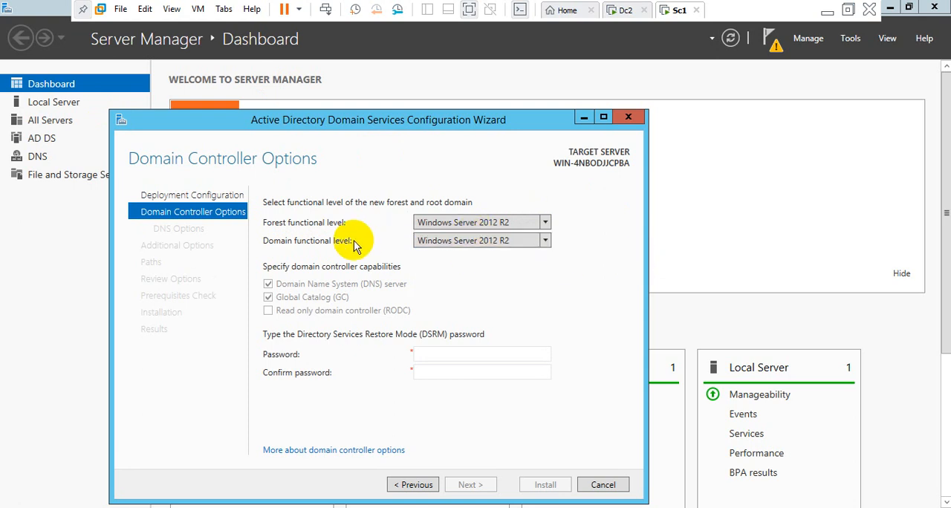
click(548, 241)
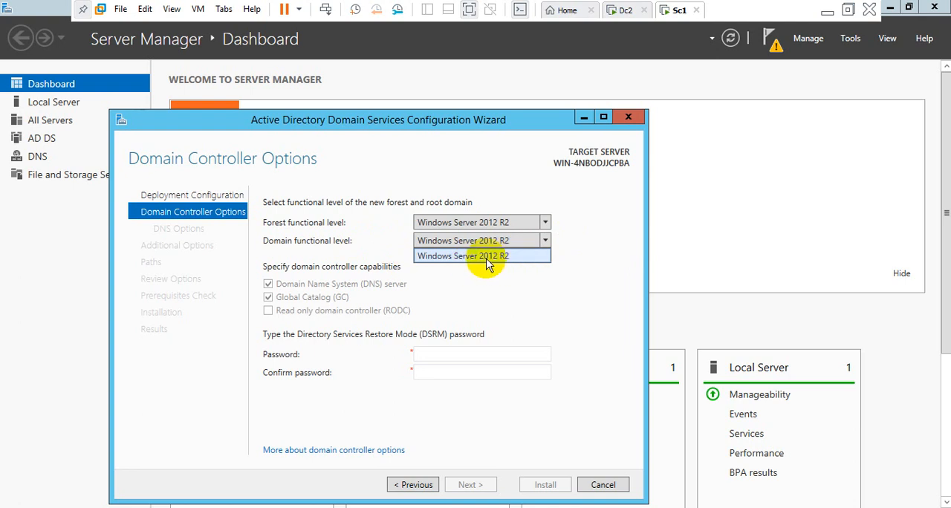
click(544, 254)
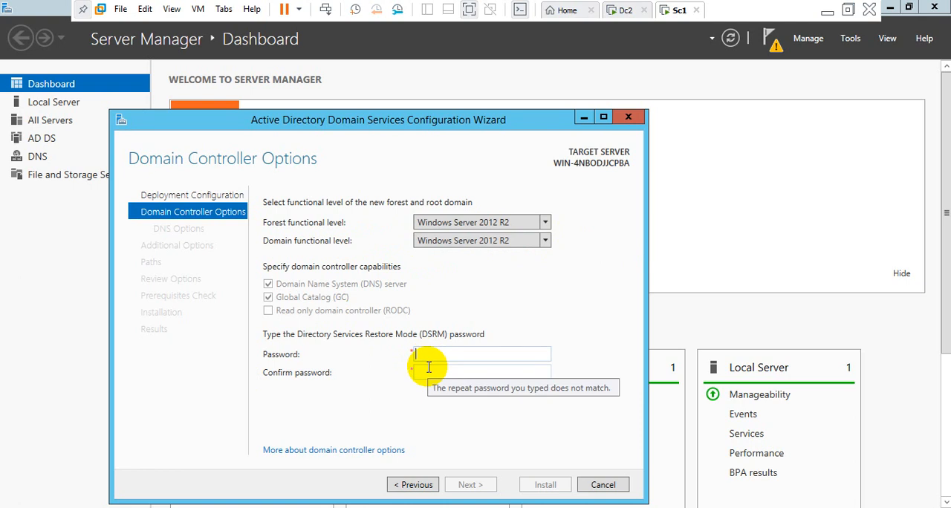
Enter and confirm the Directory Services Restore Mode (DSRM) password and submit the domain controller options
text(@ssw0)
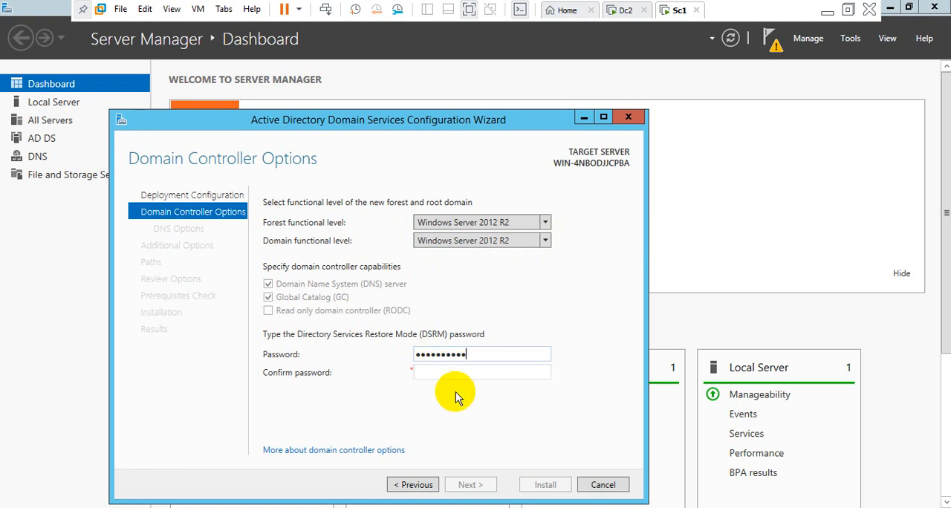
text(1)
click(442, 372)
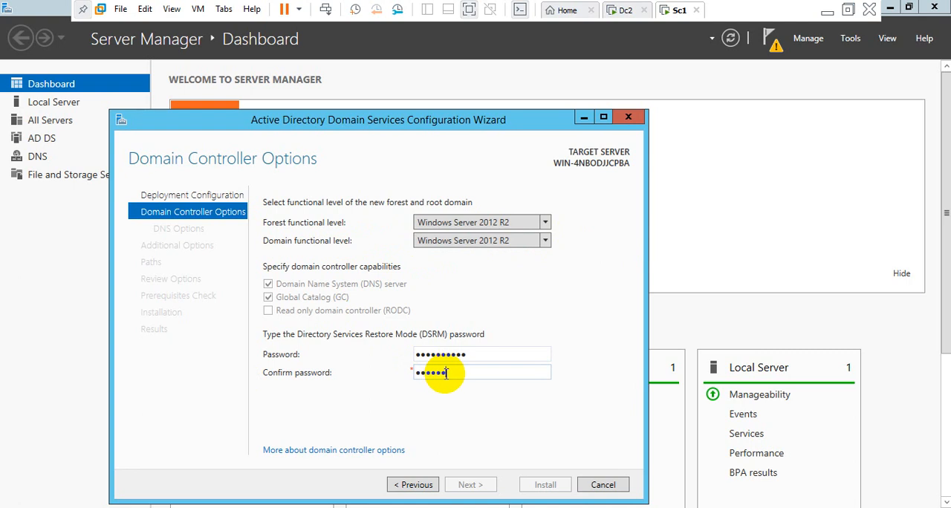
text(1)
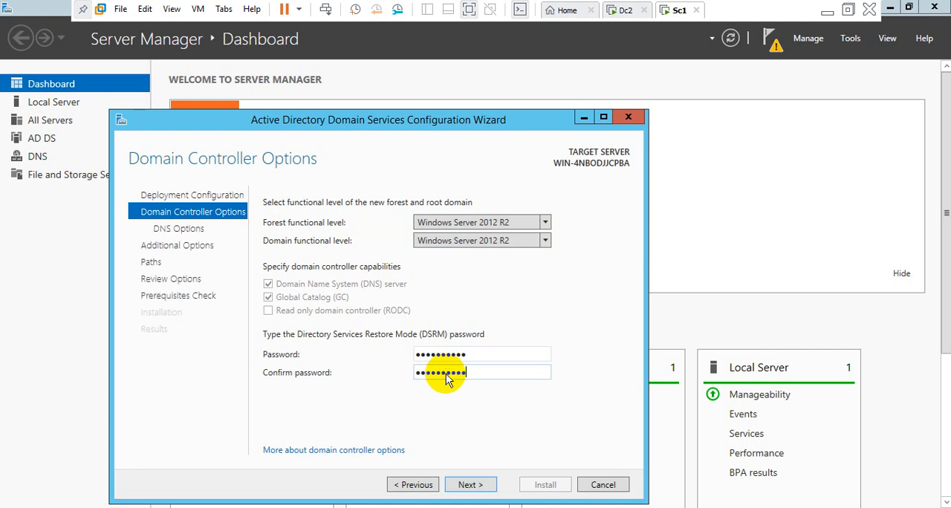
click(471, 487)
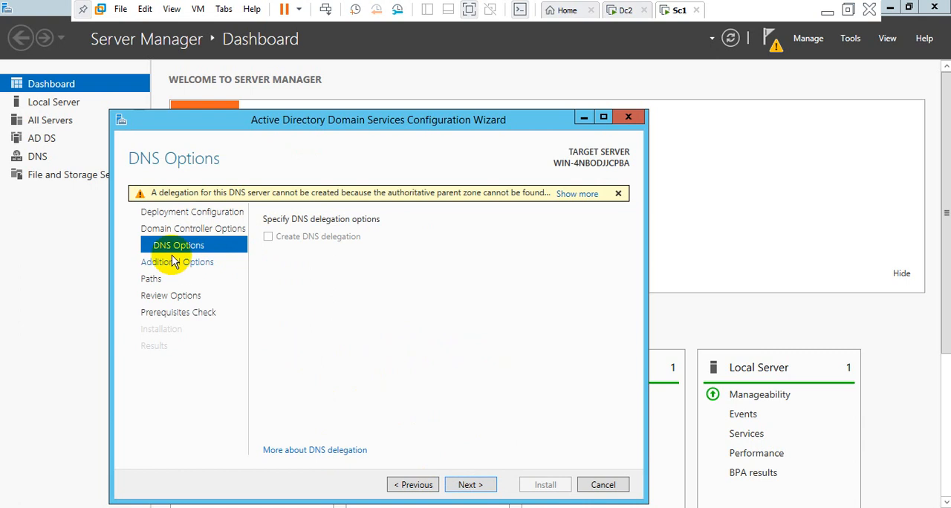
Accept the default DNS options, the NetBIOS domain name ABC, and the default database, log files and SYSVOL folders
click(470, 485)
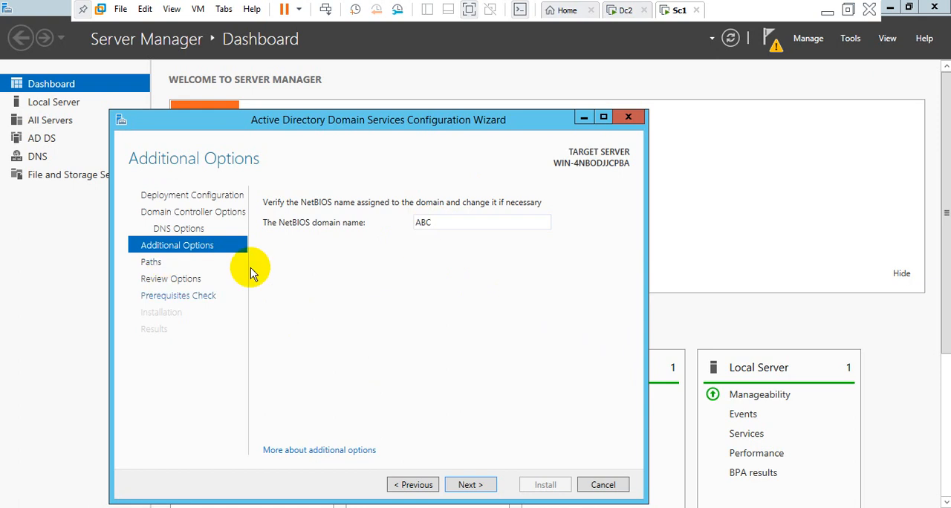
click(466, 487)
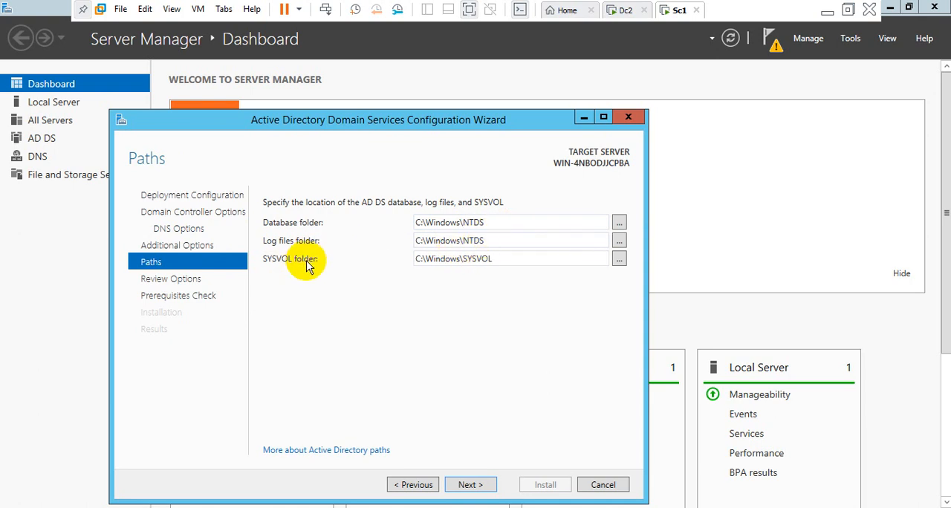
click(465, 484)
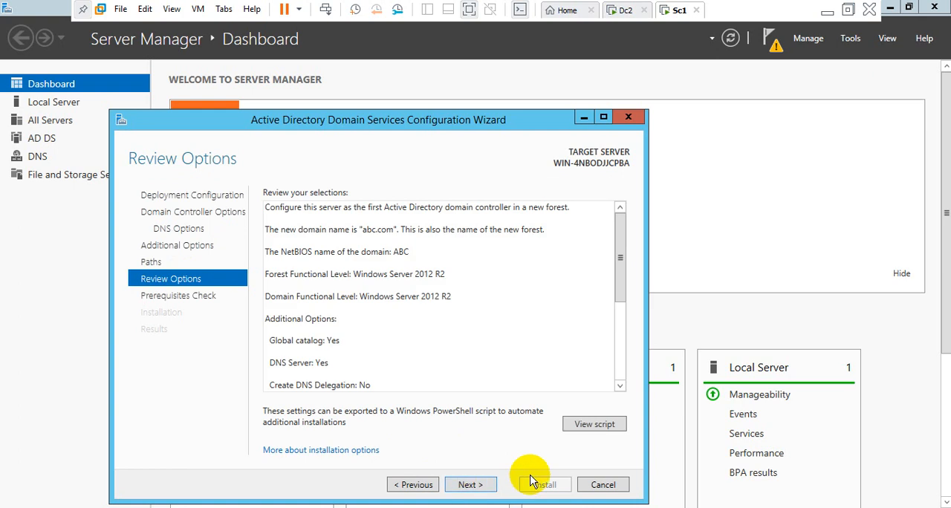
Inspect the PowerShell deployment script for the reviewed selections, close it, and proceed to the prerequisites check
click(595, 424)
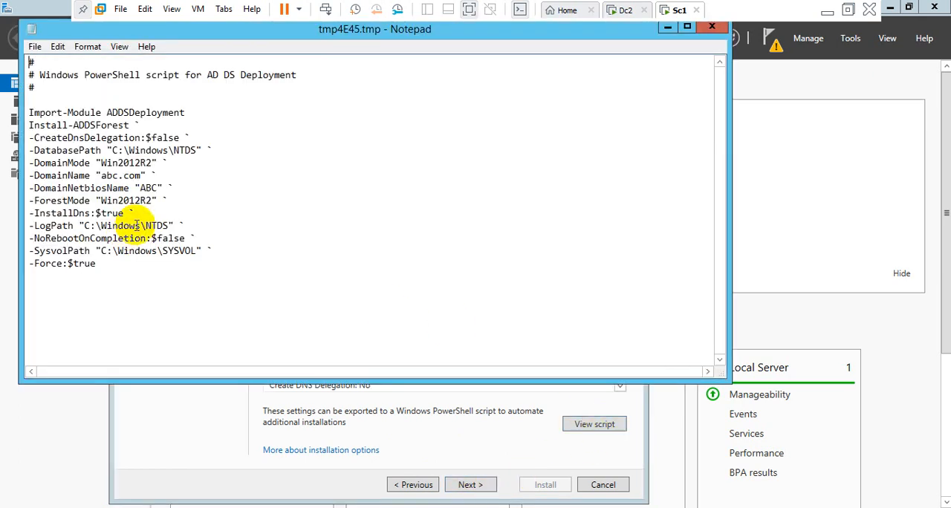
click(714, 29)
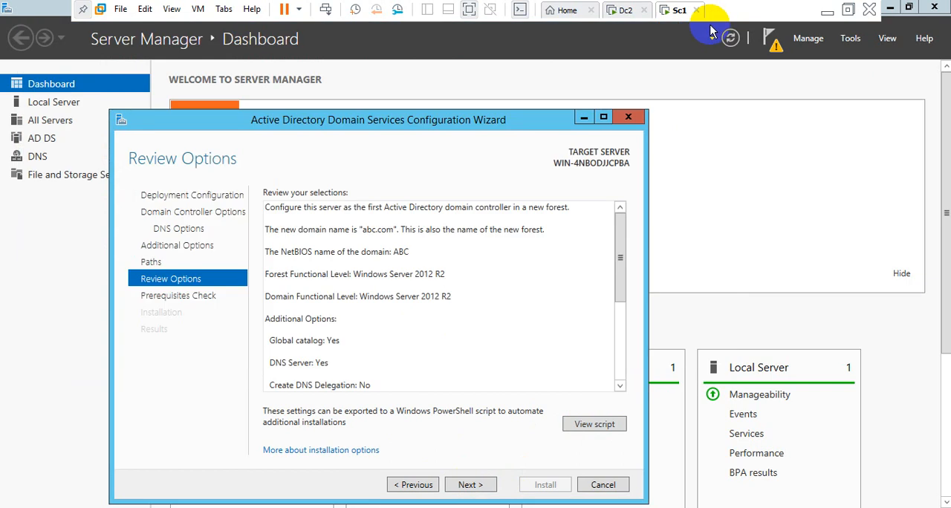
click(470, 487)
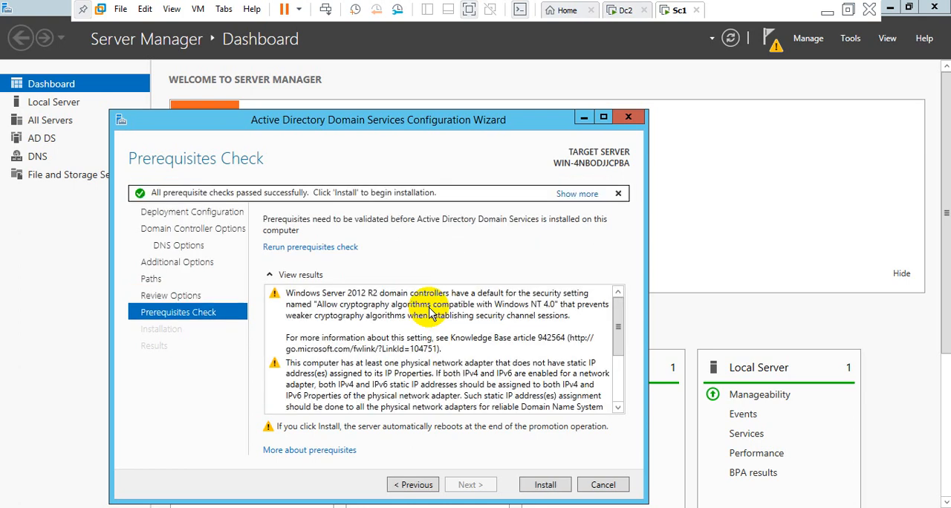
Read through the prerequisites check results, install Active Directory Domain Services on the server, and close the configuration wizard
drag(617, 329, 619, 405)
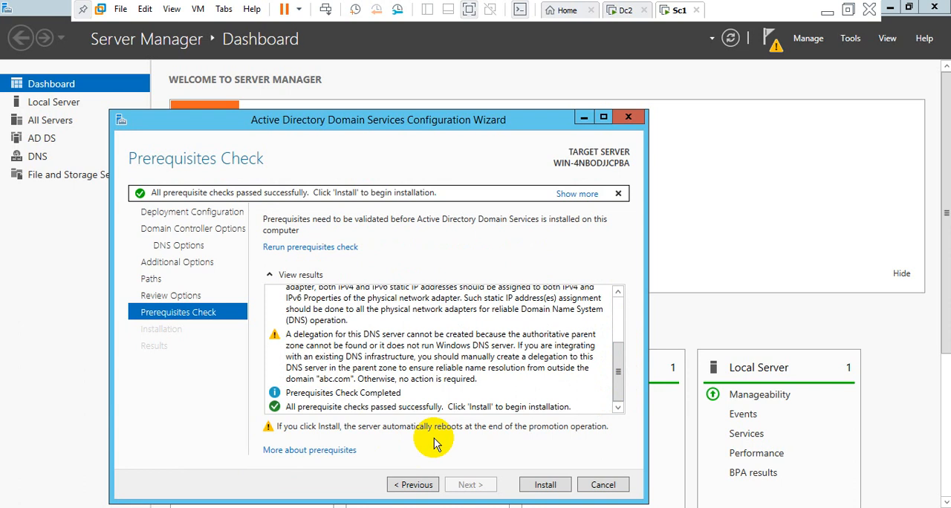
click(546, 485)
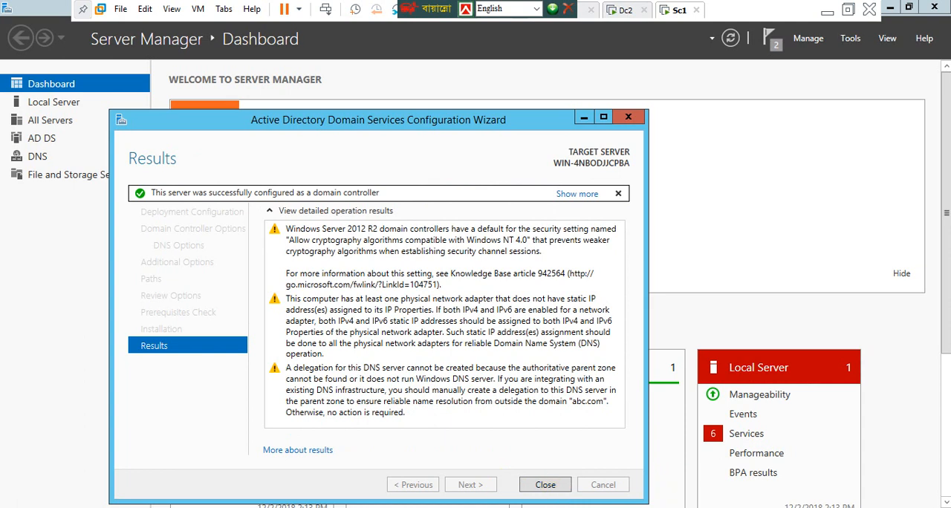
click(545, 489)
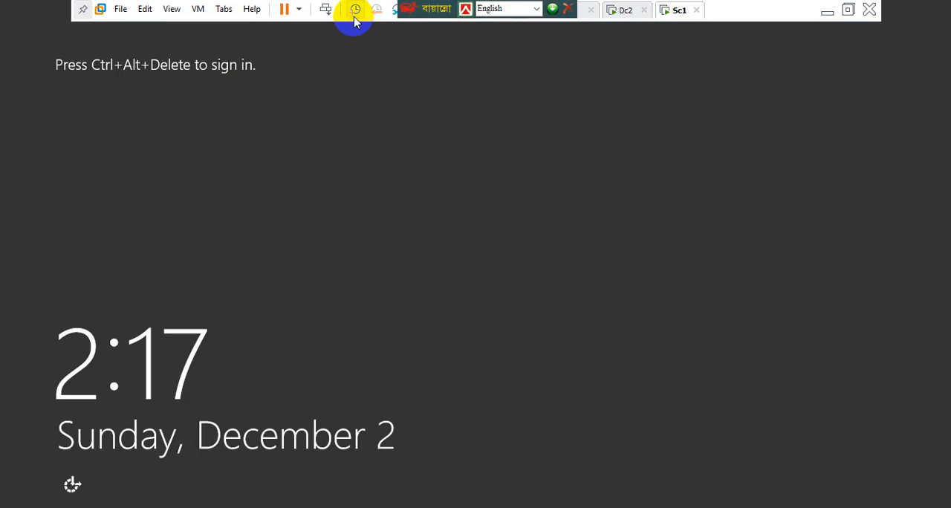
Unlock the restarted Sc1 virtual machine and sign in as ABC\Administrator with the account password
drag(430, 8, 619, 9)
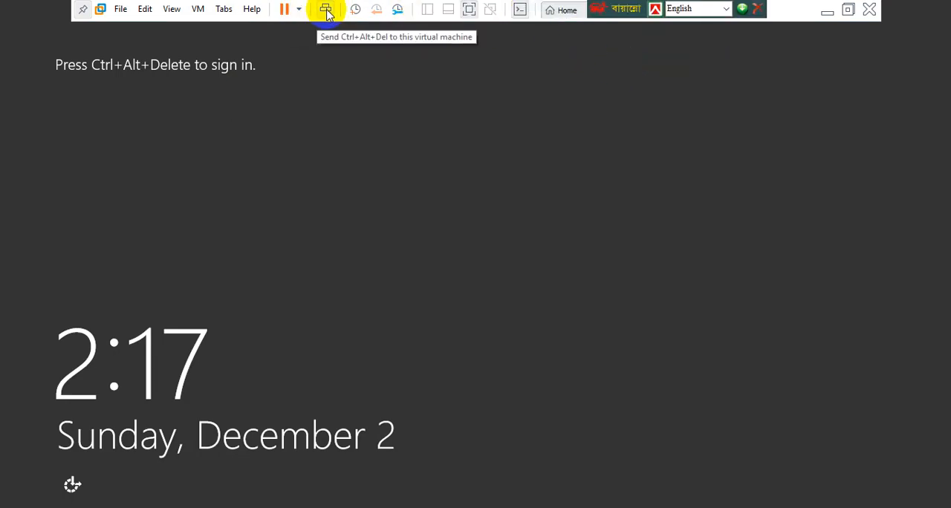
click(327, 11)
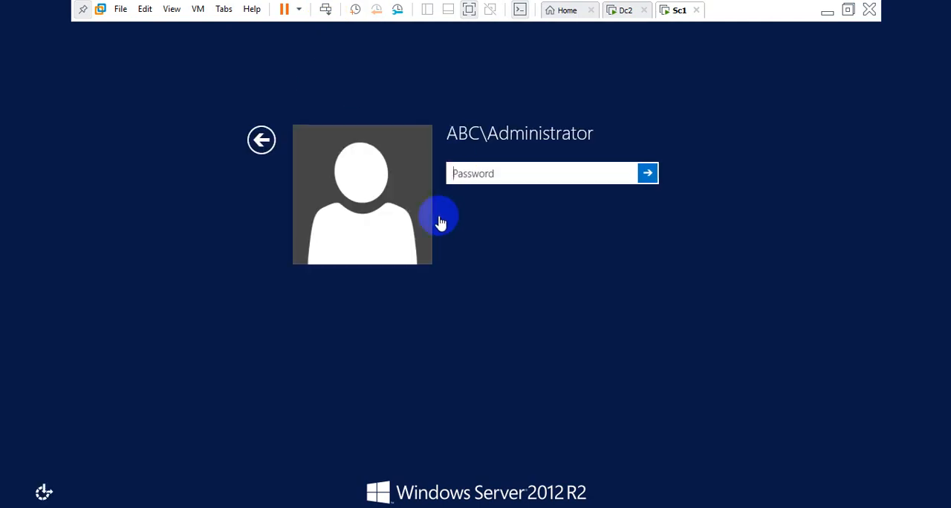
click(468, 176)
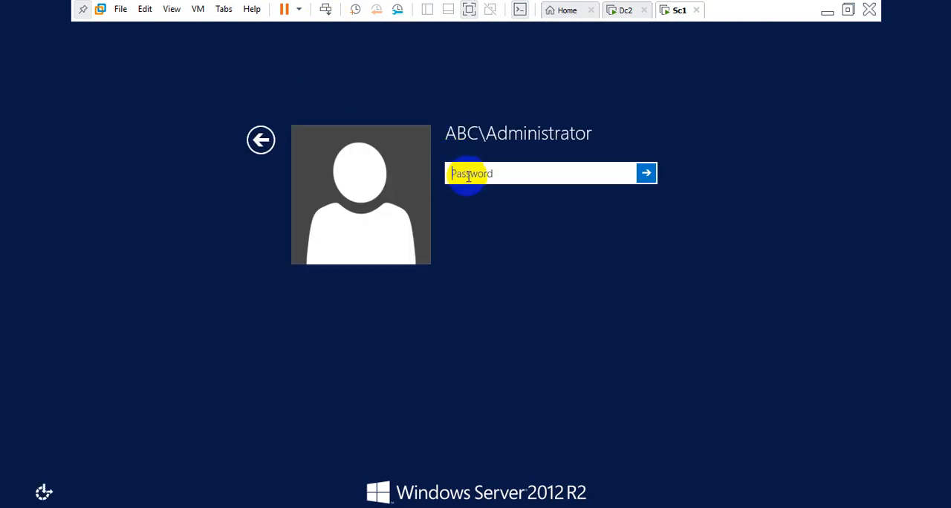
text(••••••)
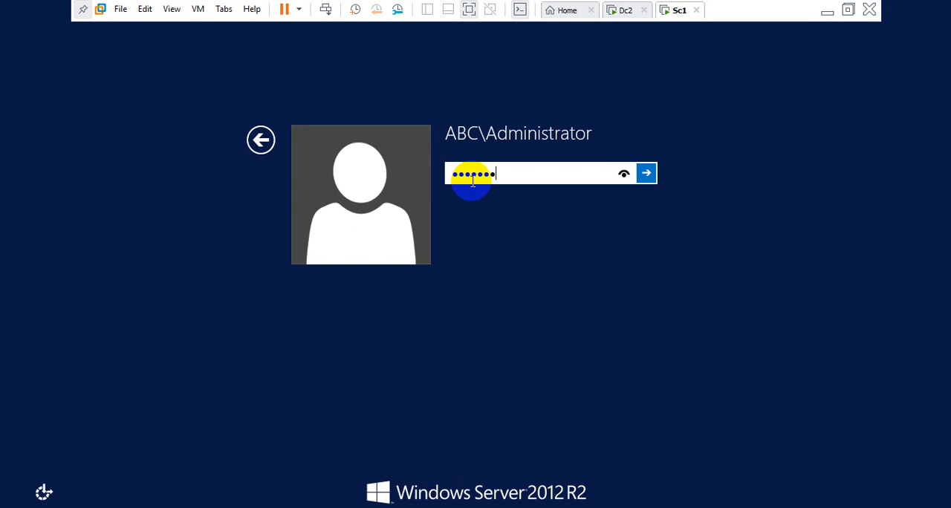
text(••••)
click(646, 173)
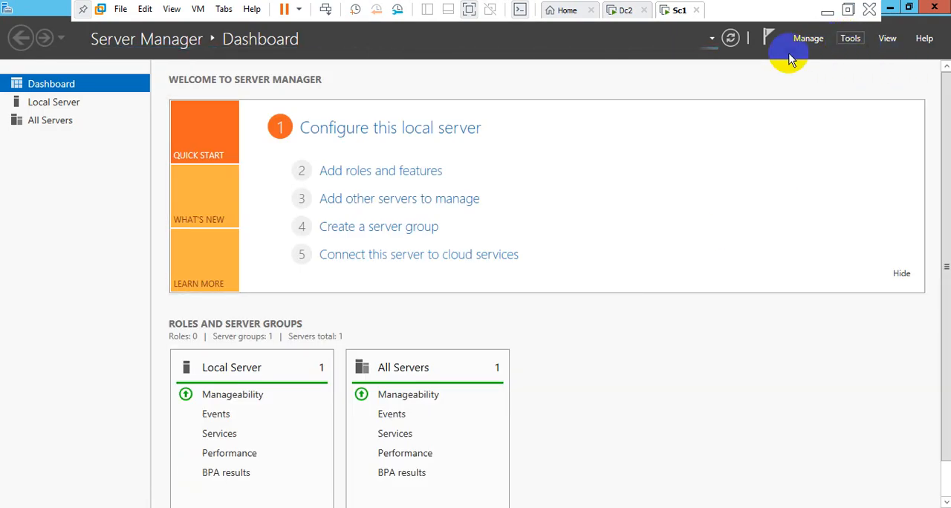
Check the local abc domain in Active Directory Administrative Center and close the console
click(850, 41)
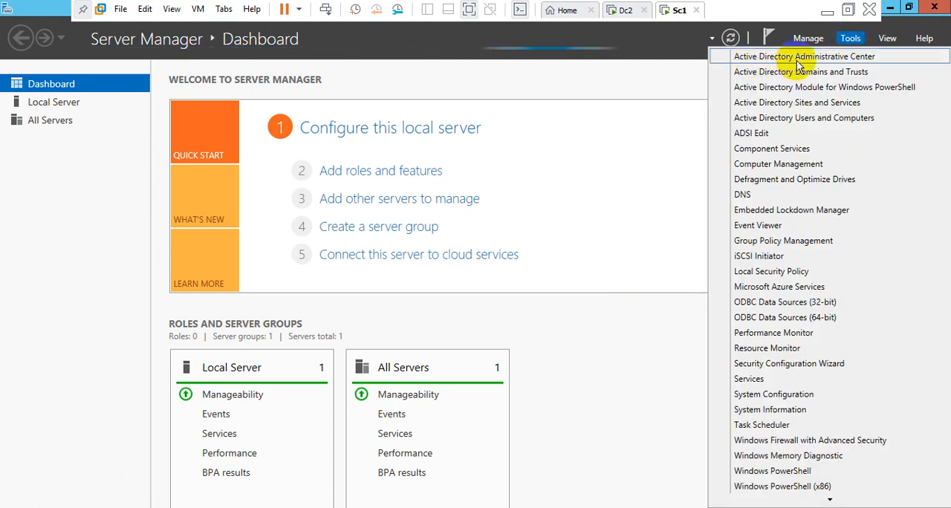
click(843, 61)
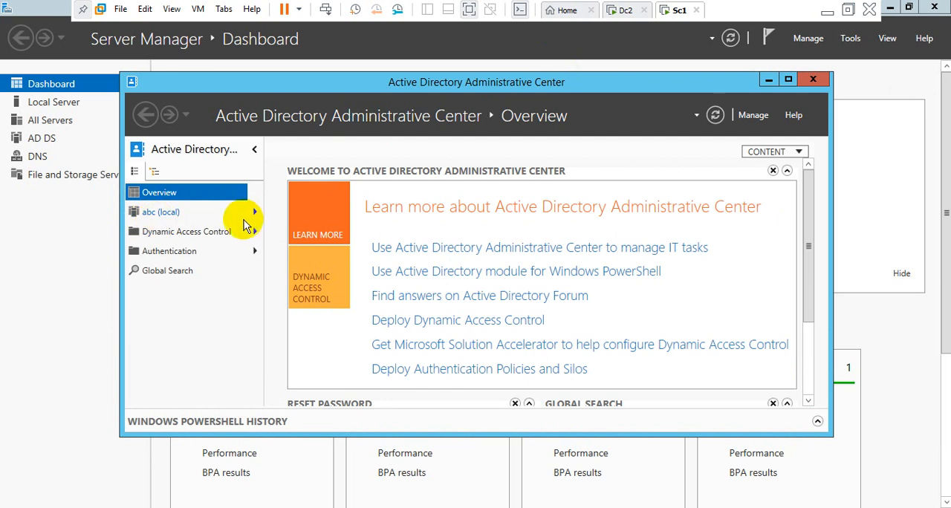
click(813, 80)
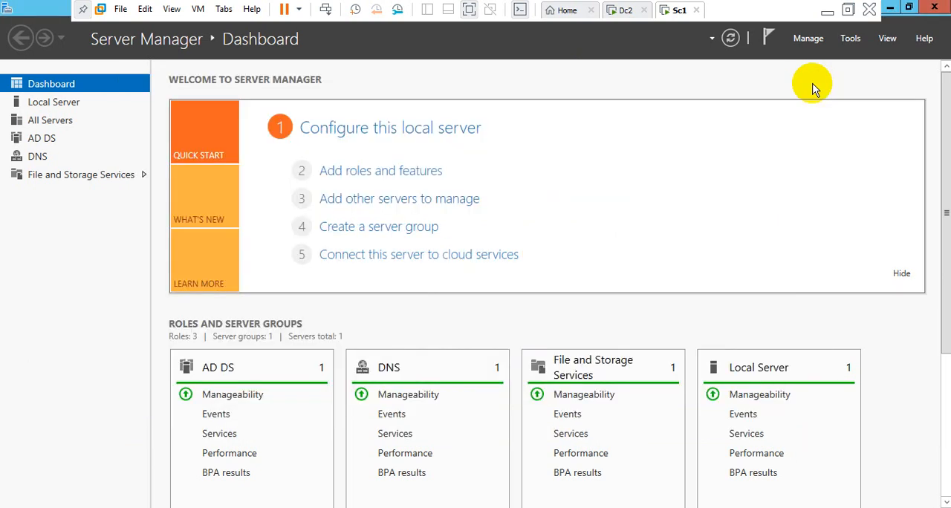
Check the abc.com domain in Active Directory Users and Computers and close the console
click(849, 38)
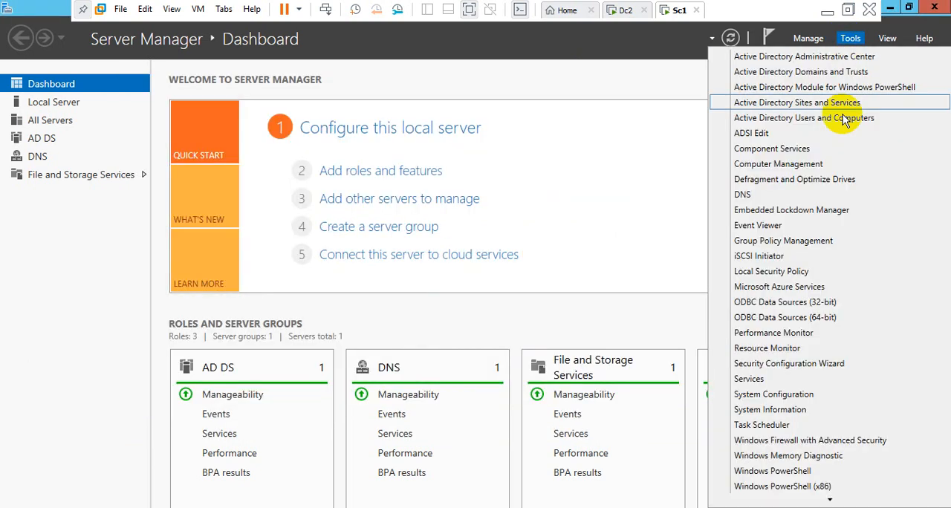
click(754, 124)
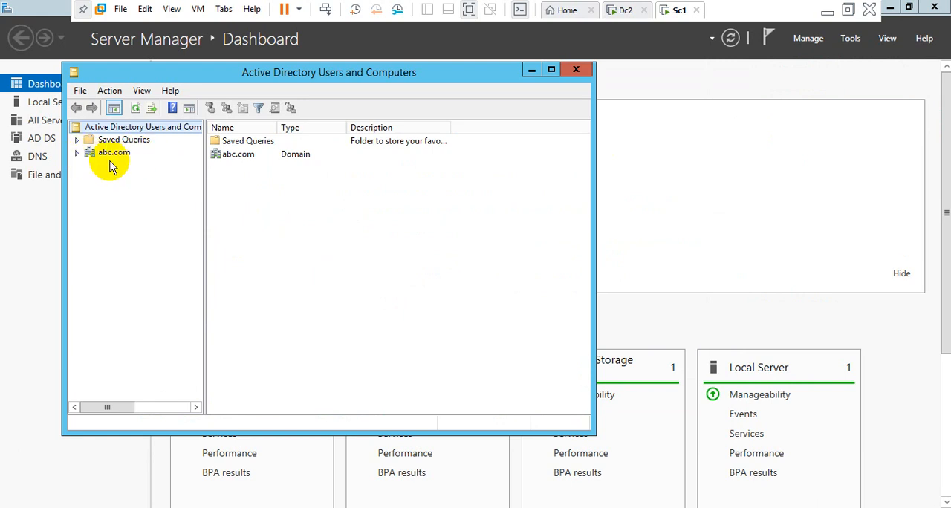
click(575, 70)
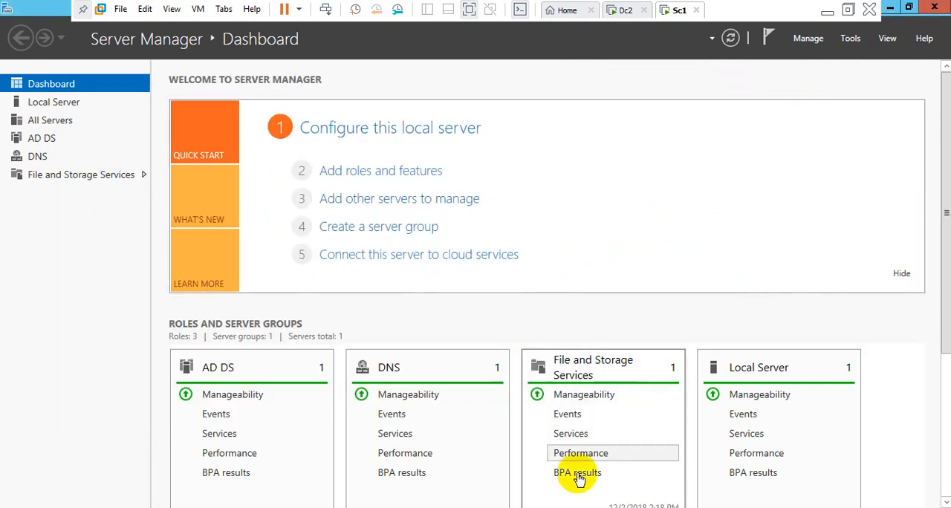